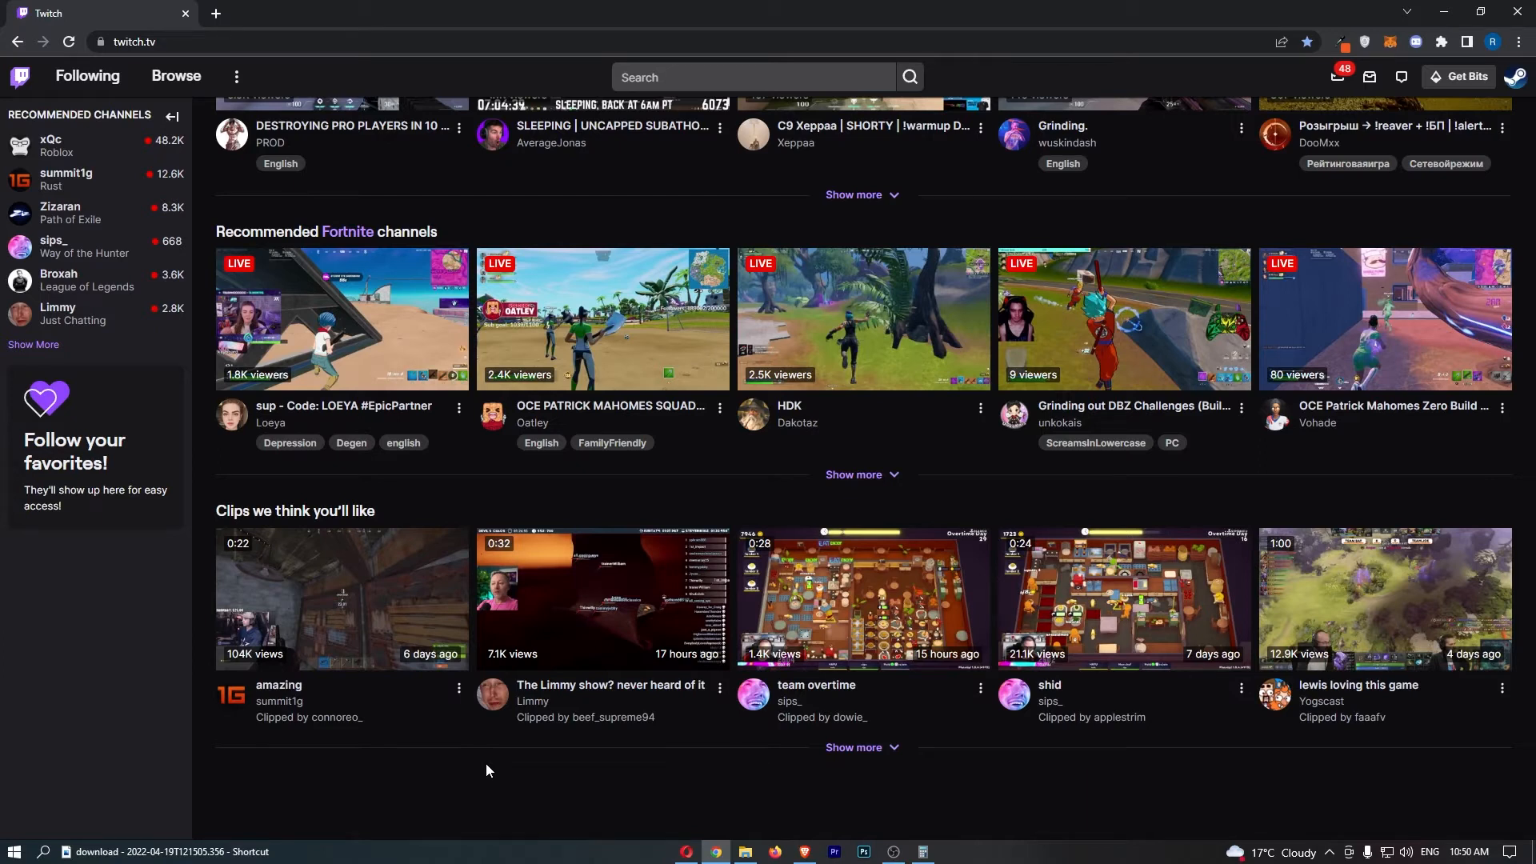
- Go to your own channel page via the account menu at the top right
key(alt+Tab)
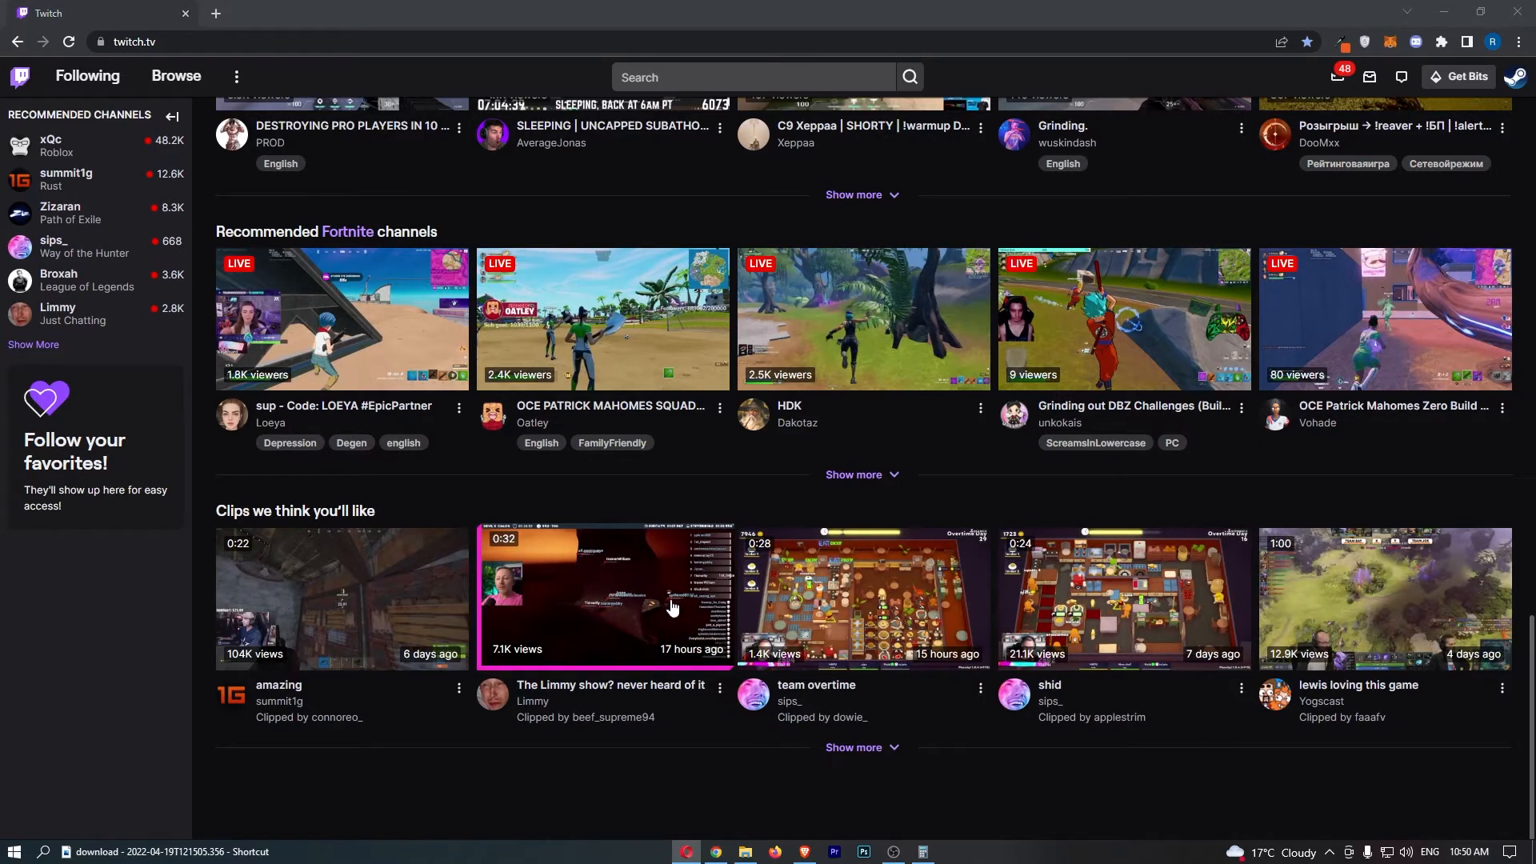
key(alt+Tab)
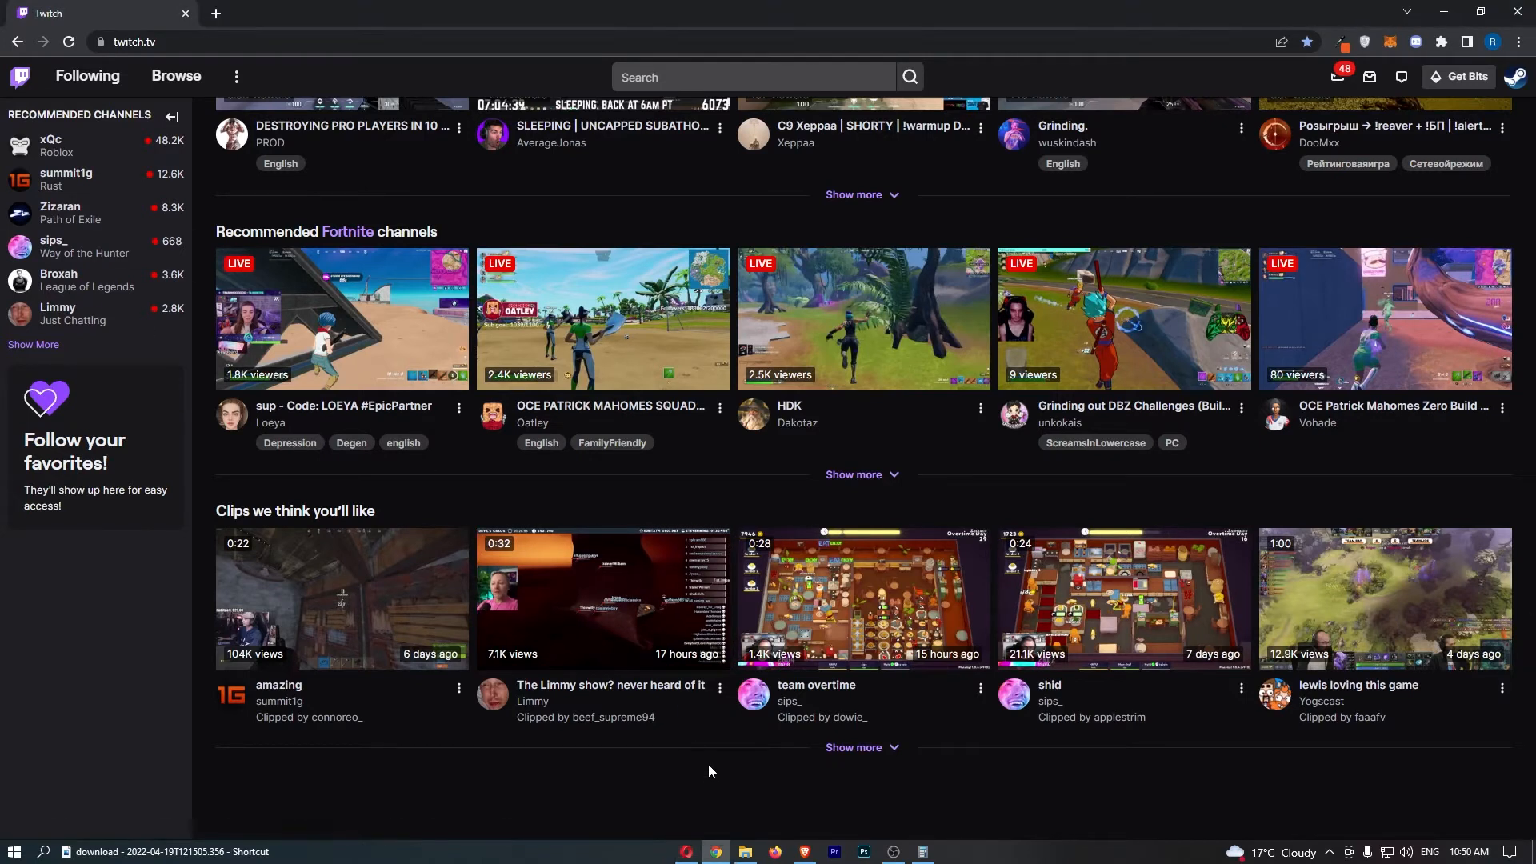
click(1516, 79)
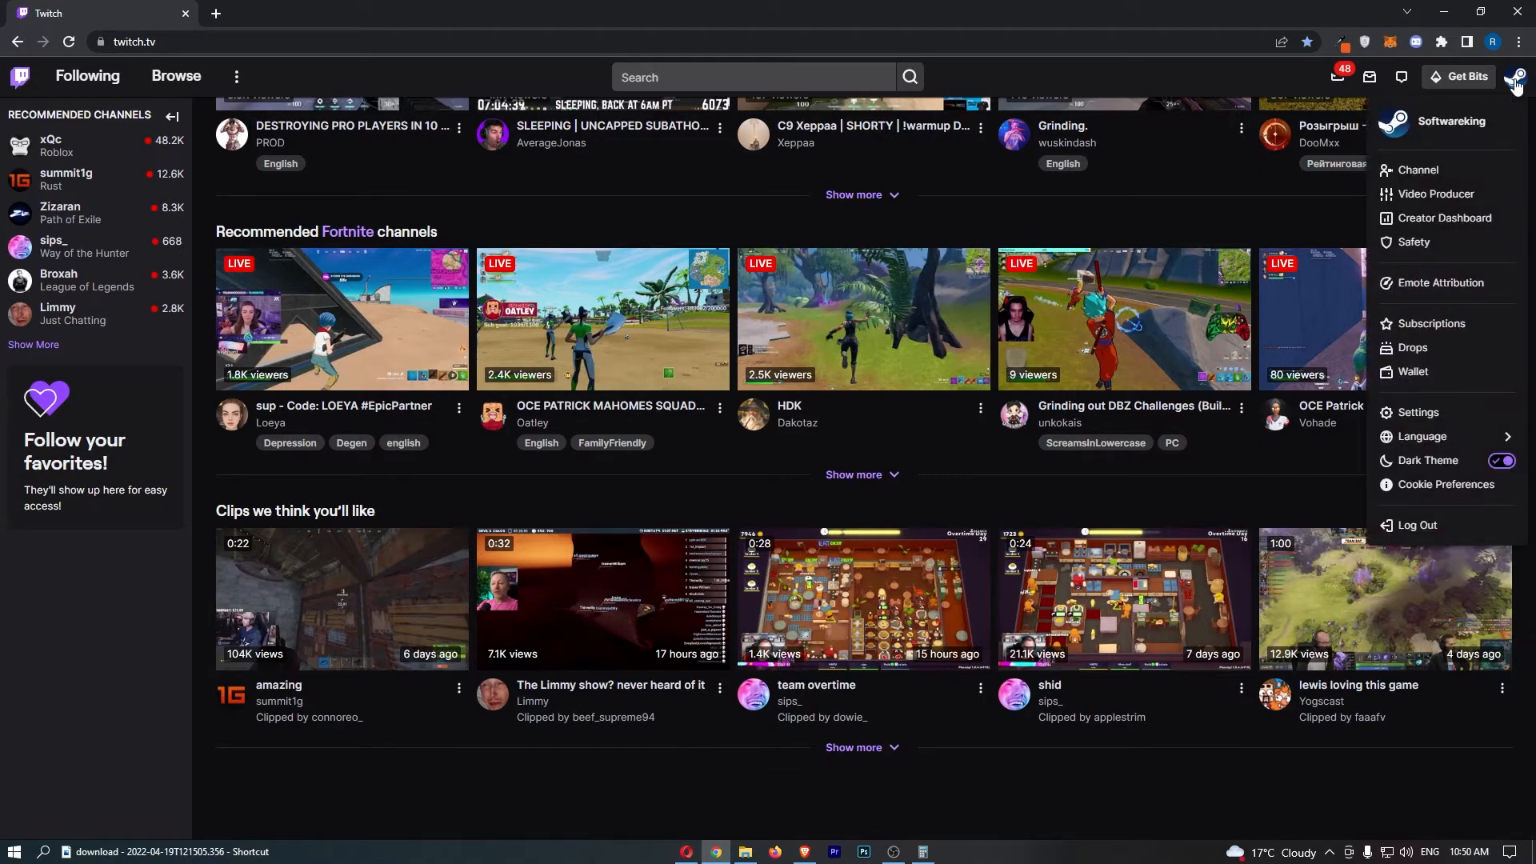
click(1440, 174)
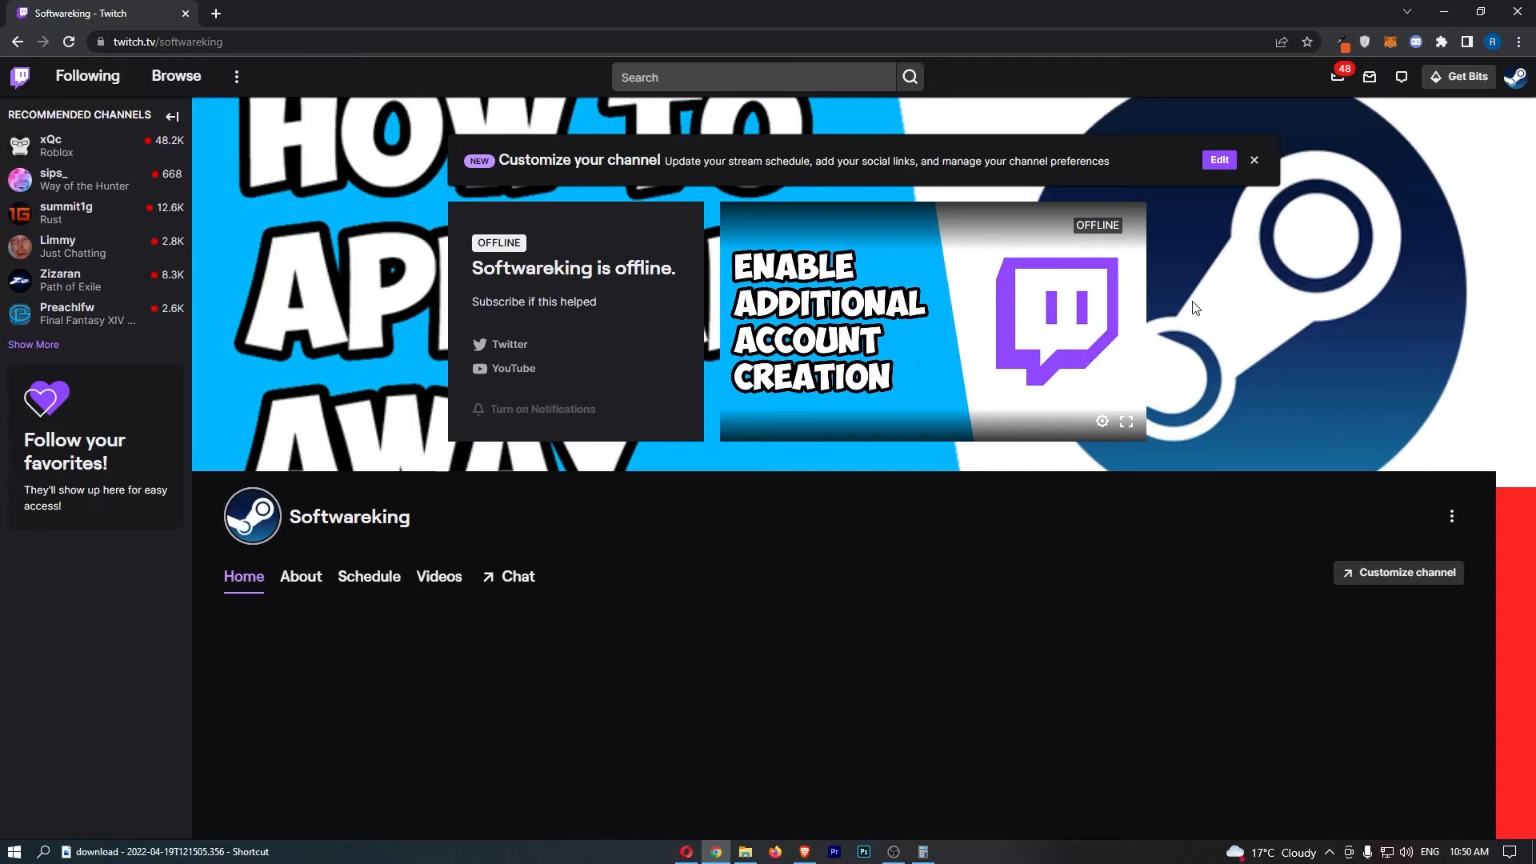
- Reach the Stream Manager through Customize channel and the Creator Dashboard sidebar
click(1386, 581)
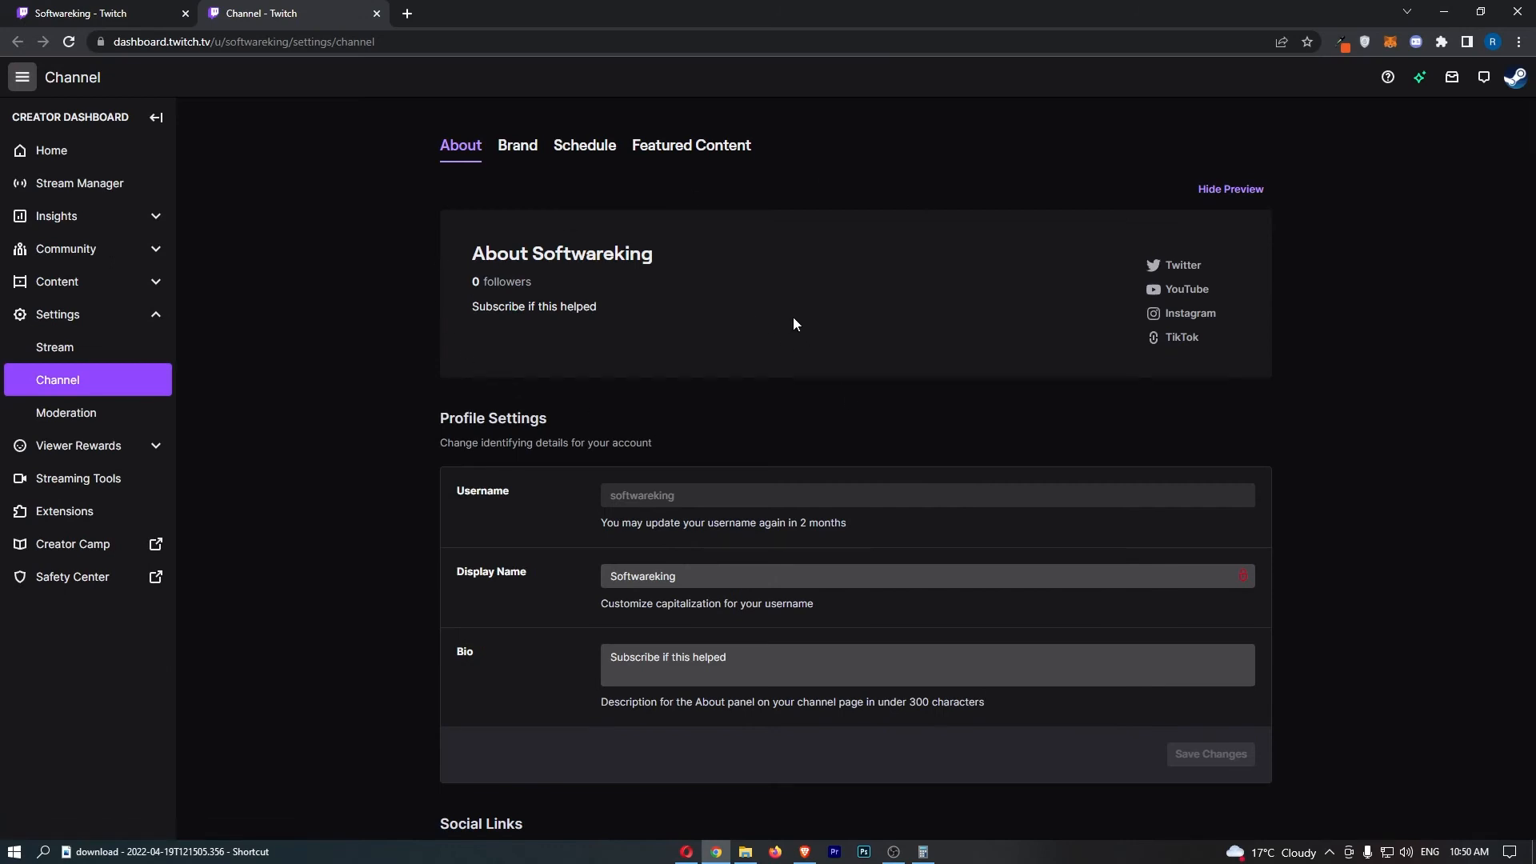
click(79, 183)
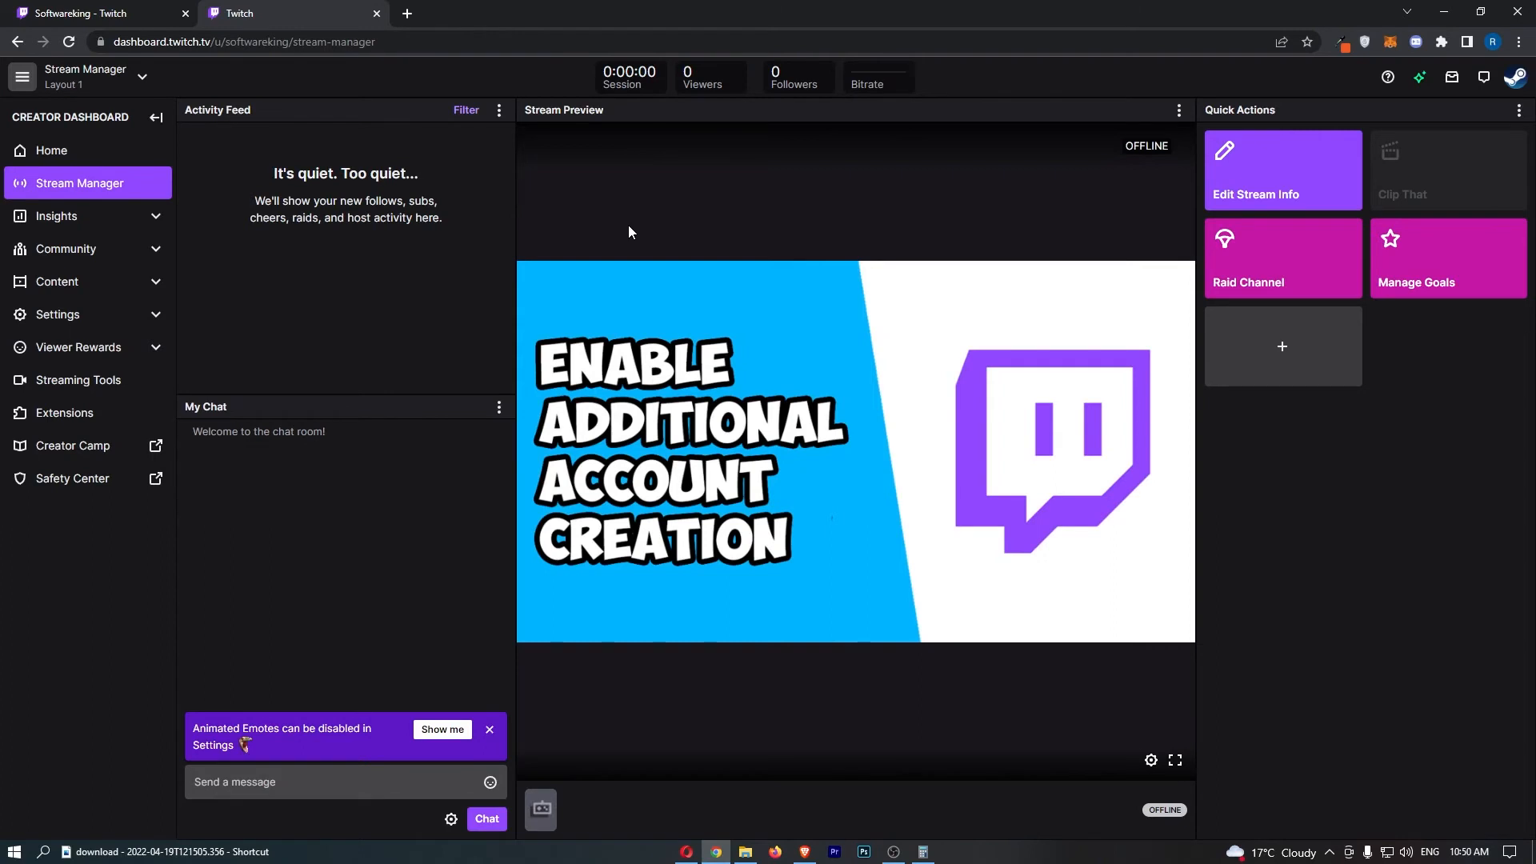
- Add the Start Watch Party action from the Quick Actions catalogue
click(1280, 347)
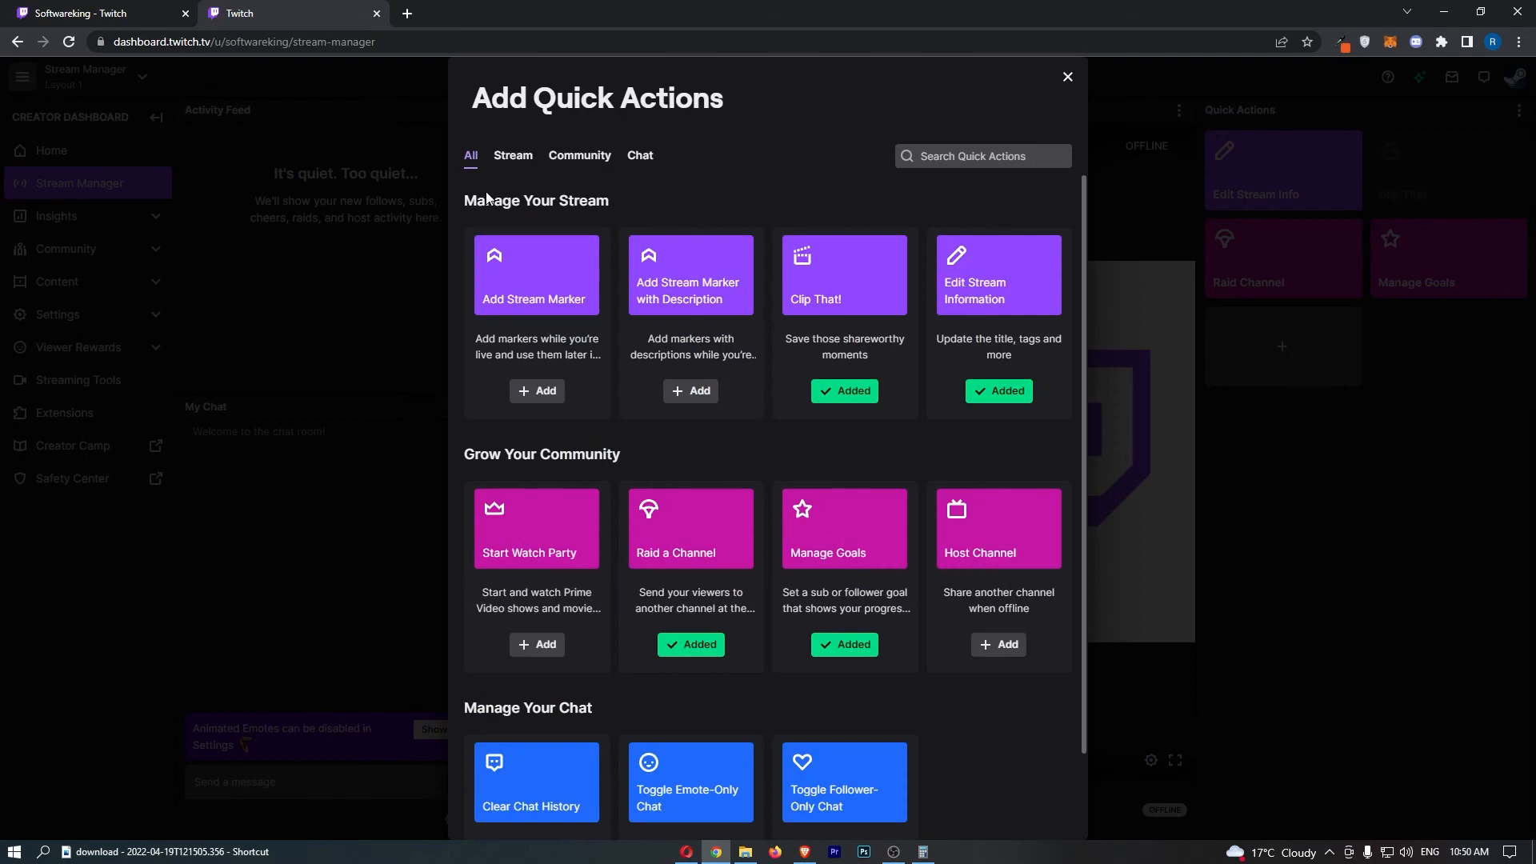
drag(480, 555, 582, 554)
click(546, 648)
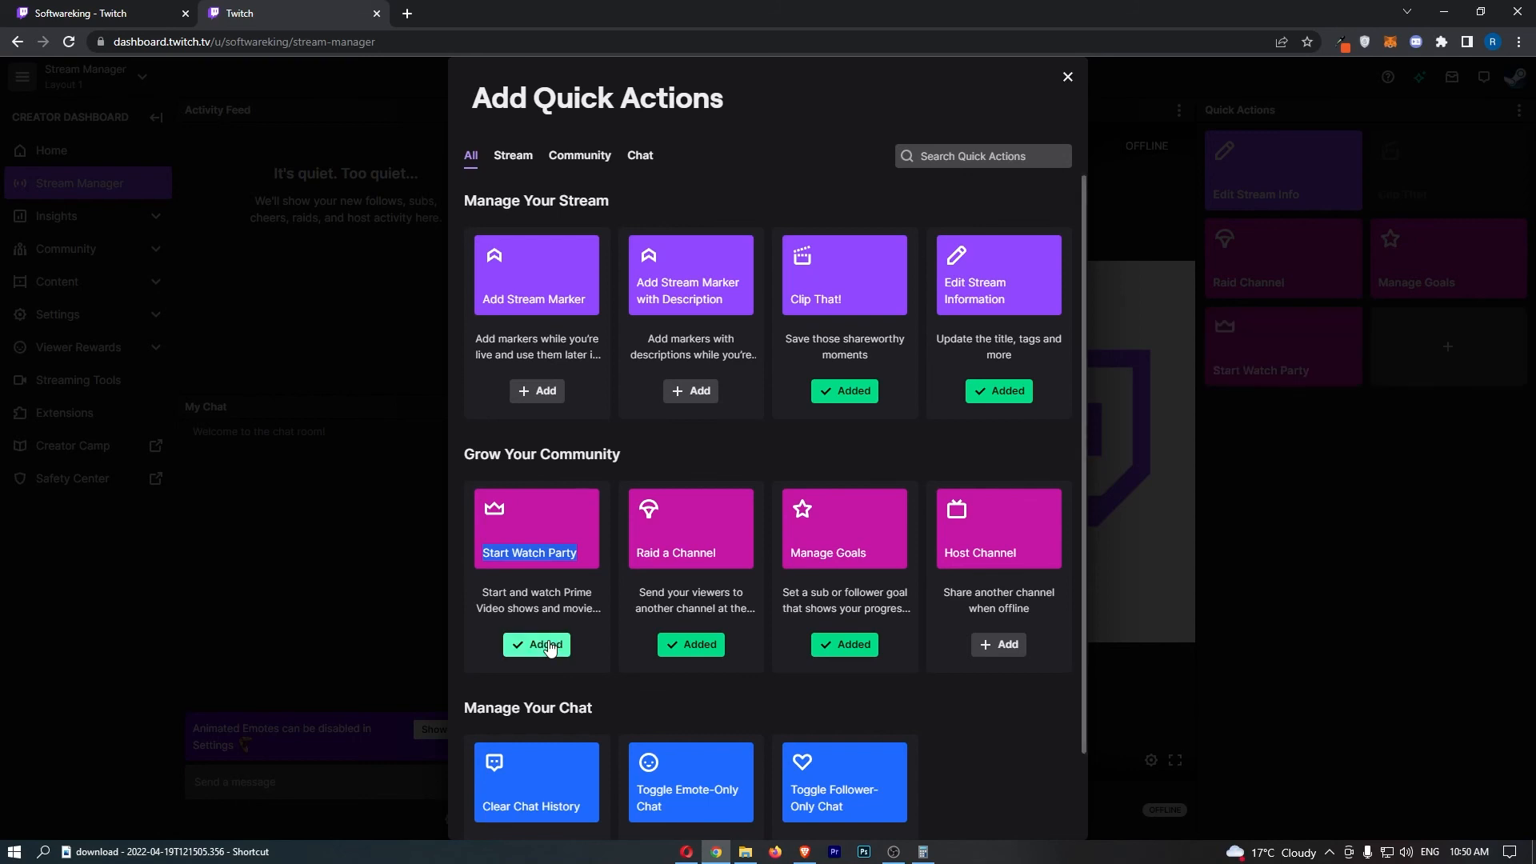
key(Escape)
- Try the new Start Watch Party tile and dismiss the Watch Parties welcome dialog
click(1295, 380)
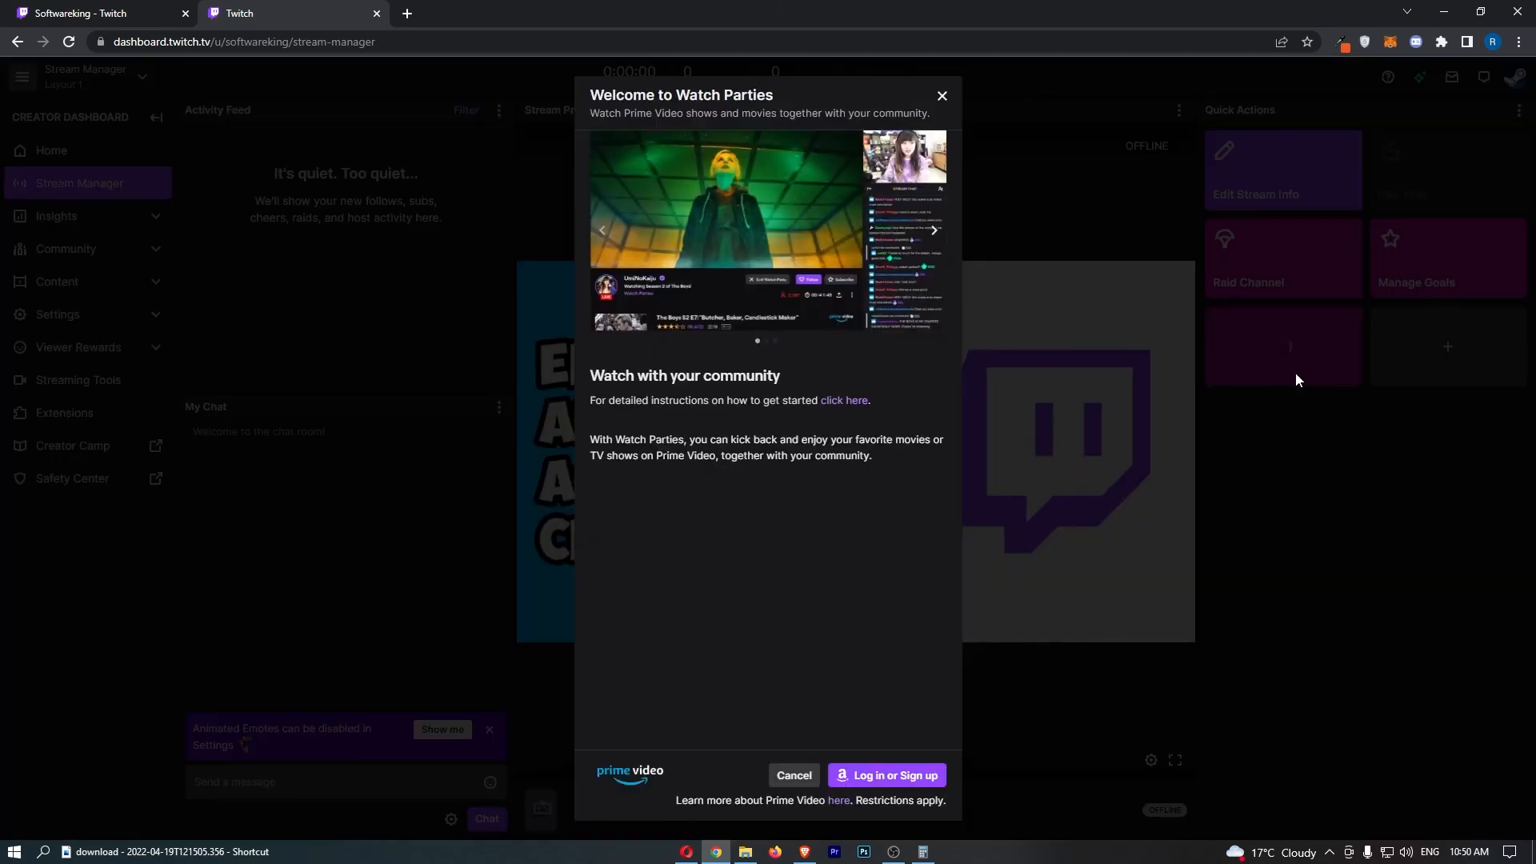
click(941, 94)
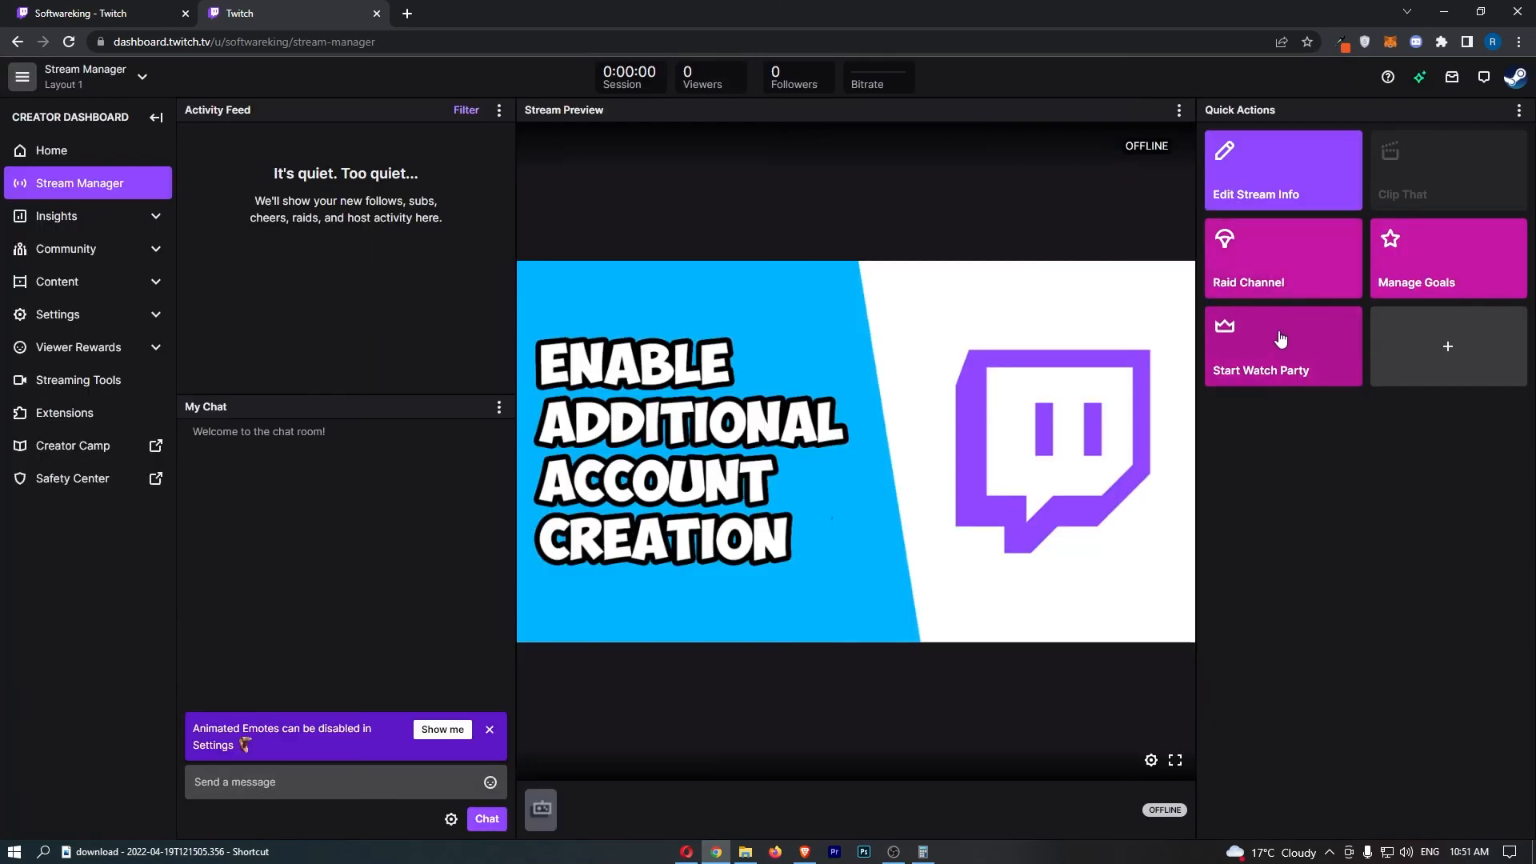